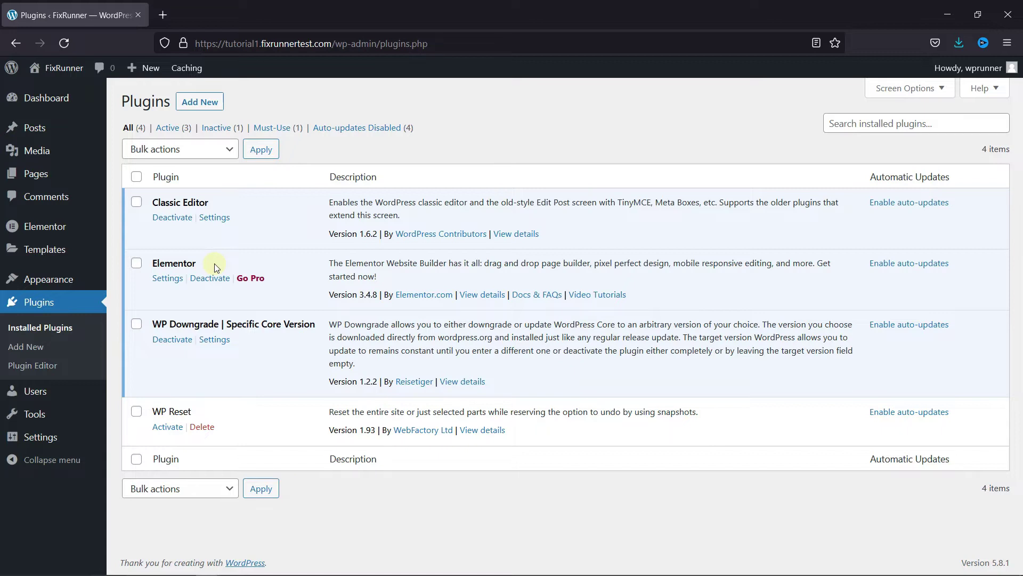
# - Open the Sample Page's Edit Page screen from the All Pages list
pyautogui.moveTo(83, 179)
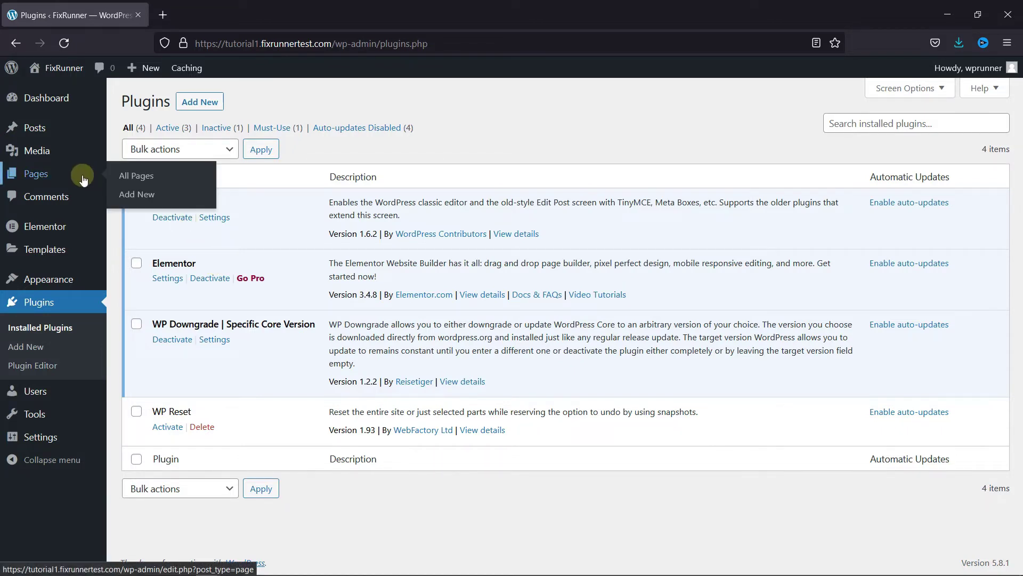
pyautogui.click(127, 179)
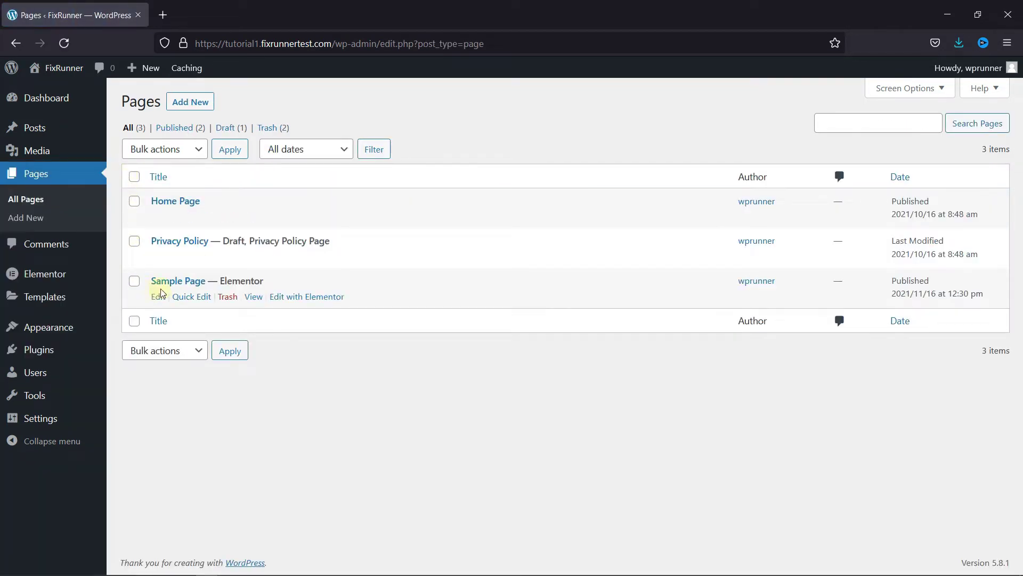
pyautogui.click(159, 296)
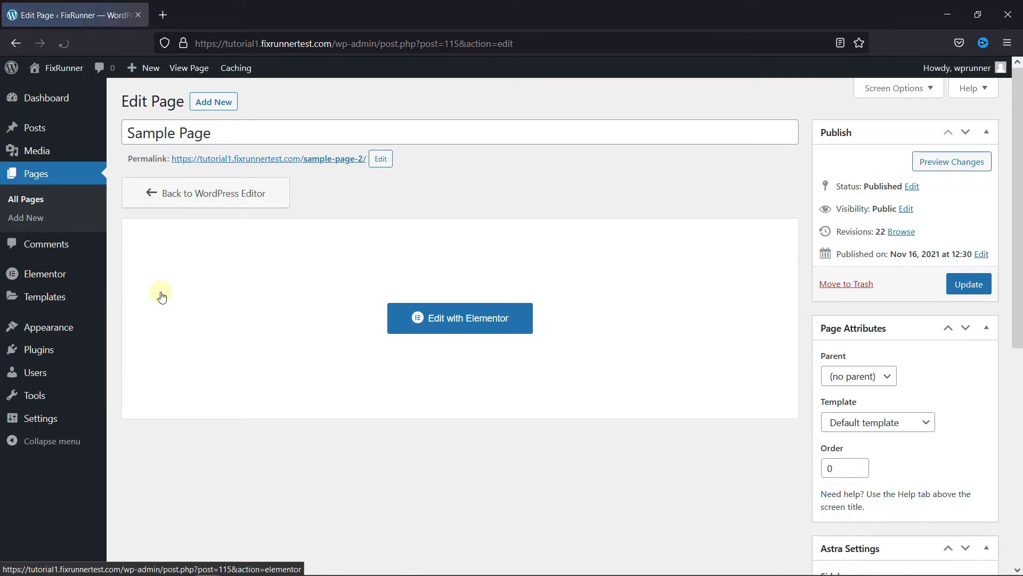
# - Load the Sample Page in Elementor and scroll down to the text block under the video
pyautogui.click(472, 325)
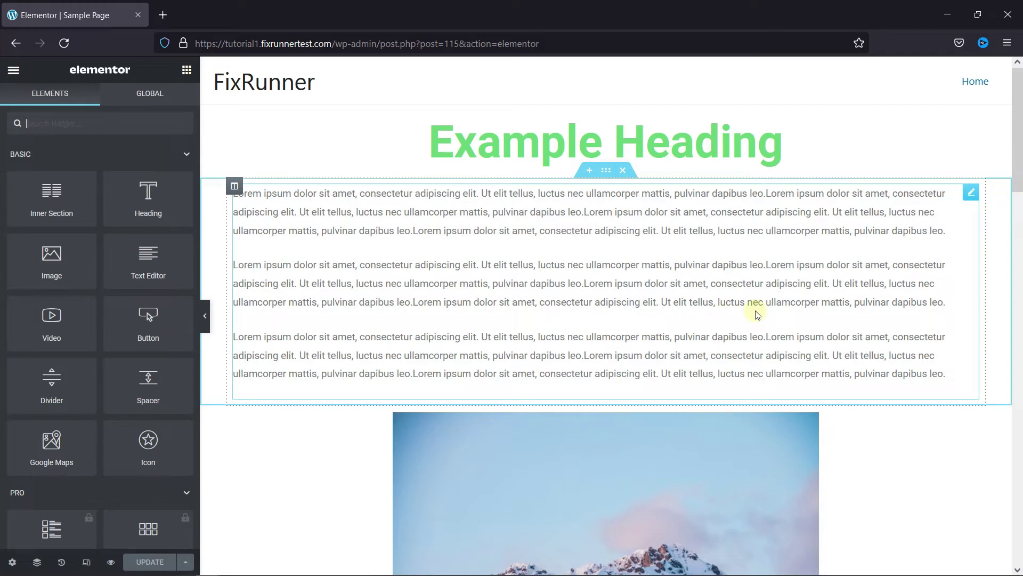
pyautogui.scroll(-8, 759, 311)
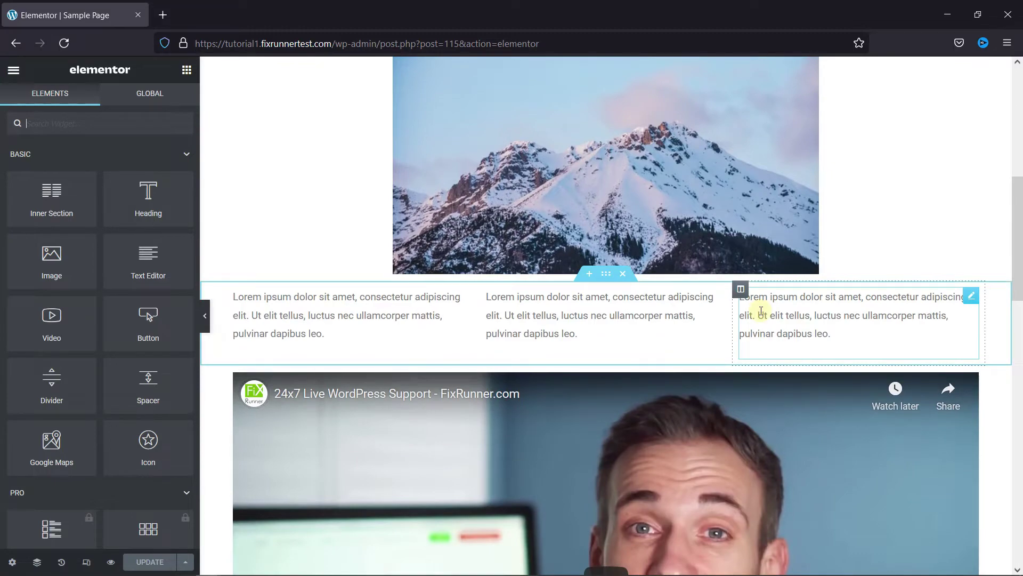
pyautogui.scroll(-6, 761, 312)
pyautogui.scroll(-5, 761, 316)
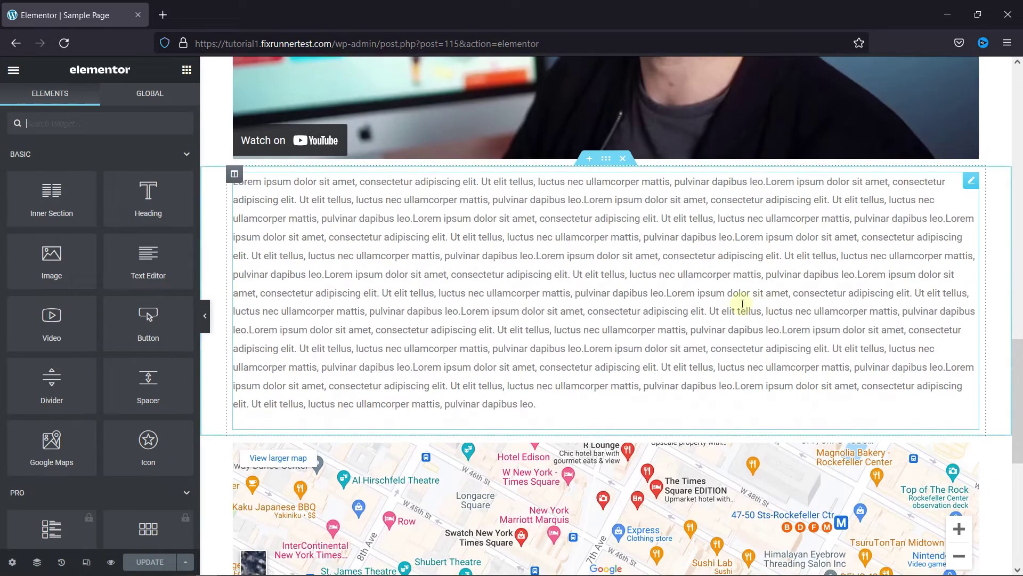
# - Insert an empty section above the text block and scroll the Elements panel to Image Carousel
pyautogui.click(591, 160)
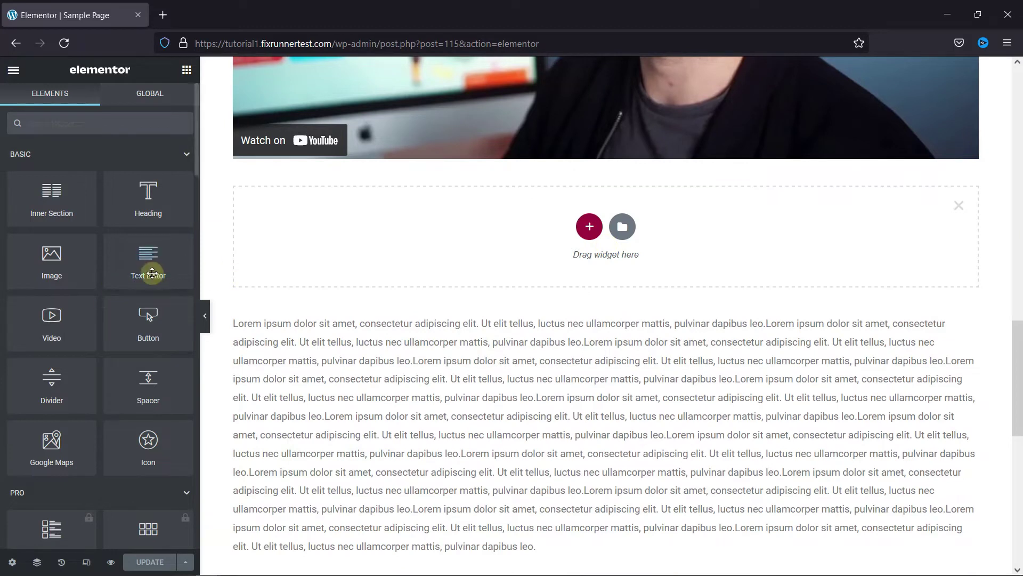
pyautogui.scroll(-1, 144, 269)
pyautogui.scroll(-15, 137, 269)
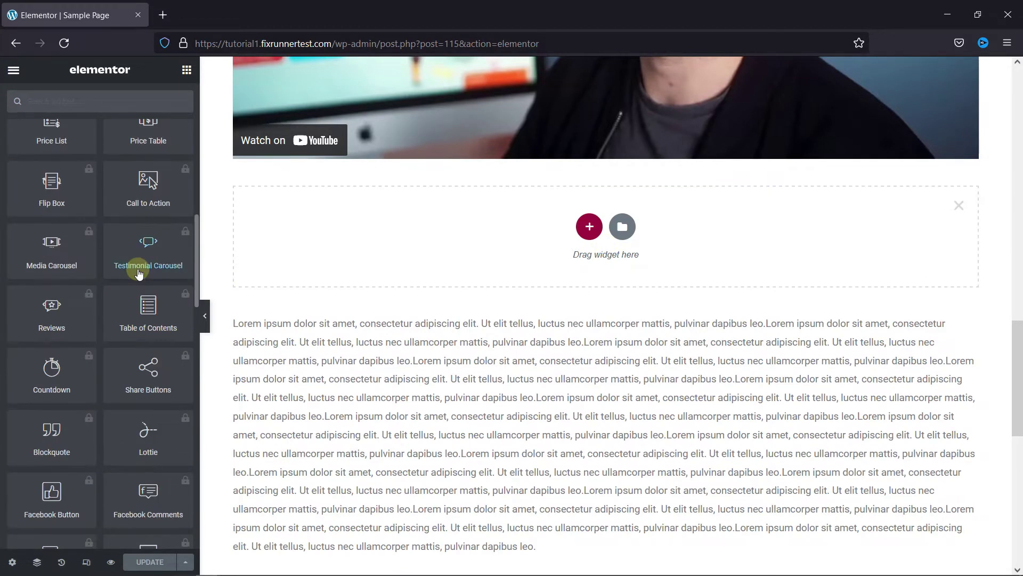
pyautogui.scroll(-1, 137, 268)
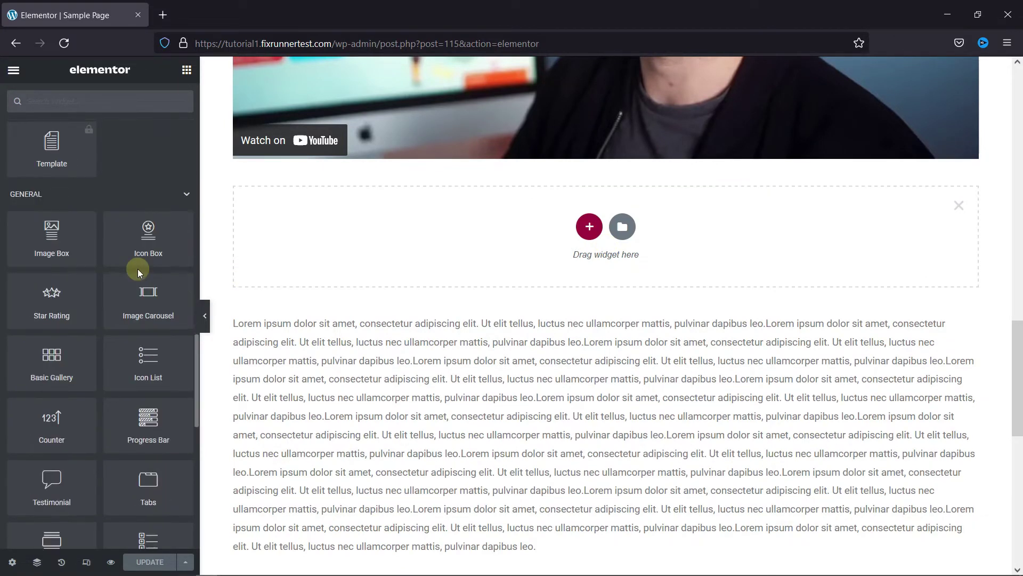
pyautogui.scroll(-1, 138, 268)
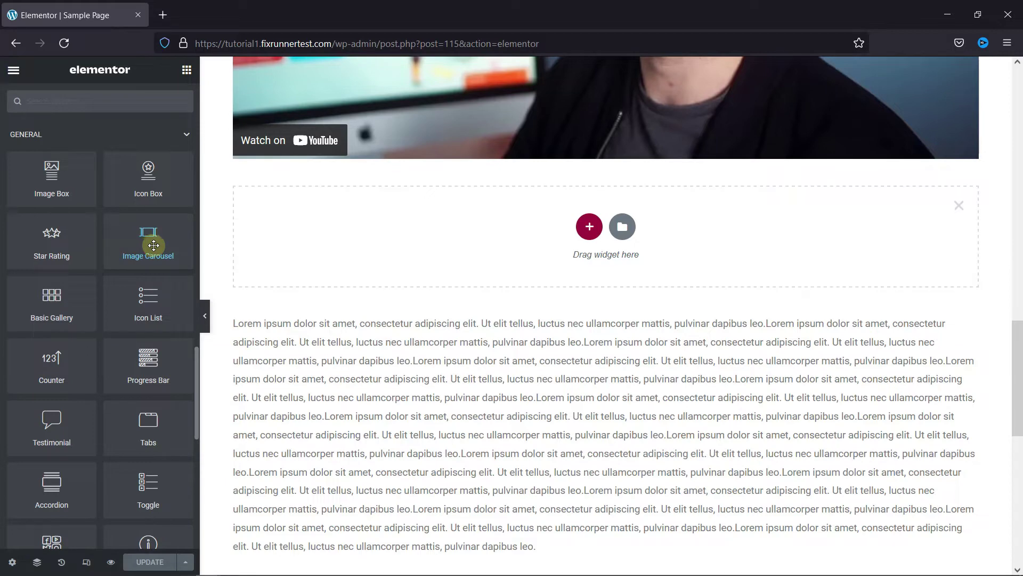
# - Drop an Image Carousel into the section and insert a new gallery of five blog banners, starting with WordPress Tags
pyautogui.moveTo(154, 245); pyautogui.dragTo(530, 244)
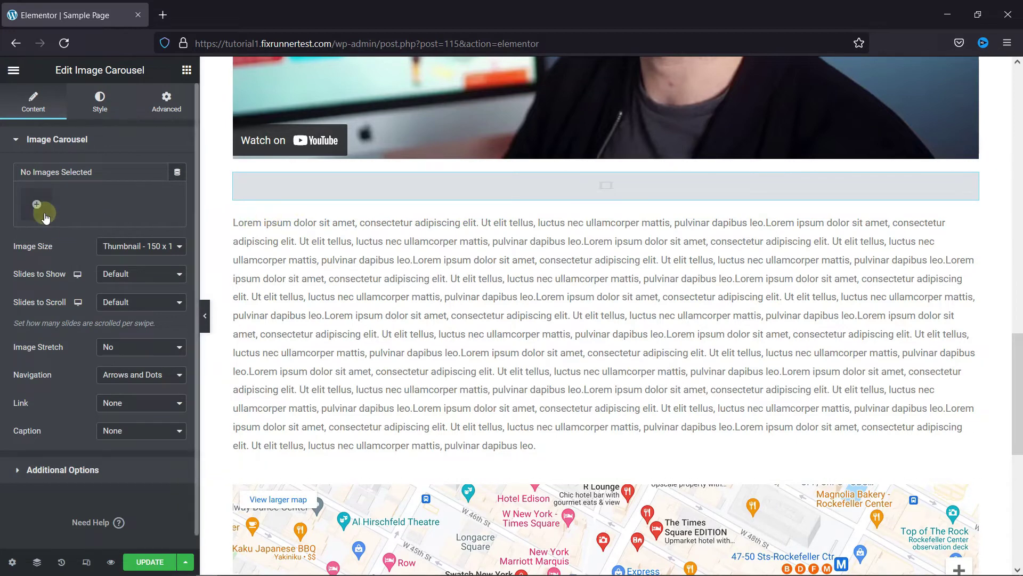
pyautogui.click(45, 217)
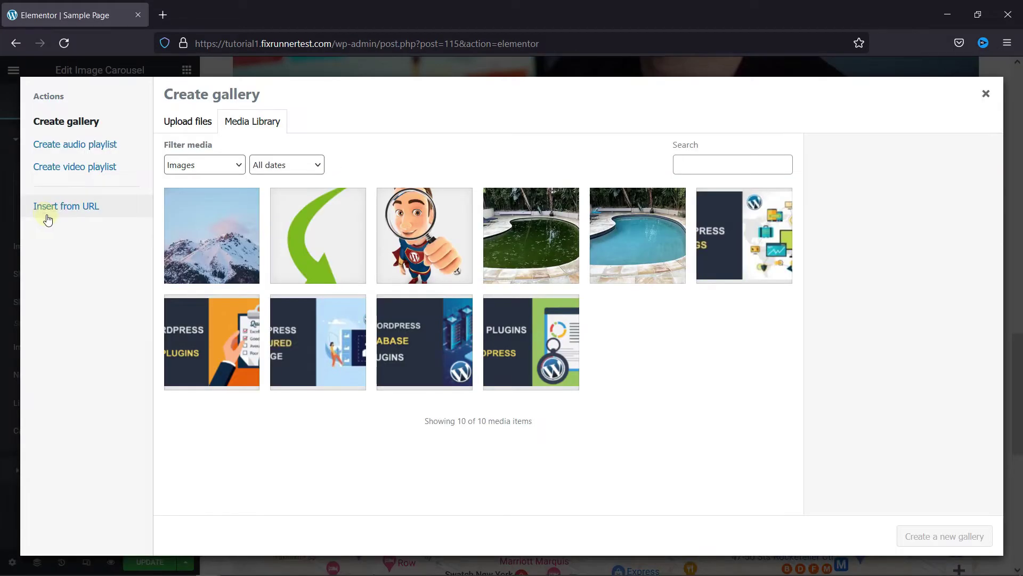
pyautogui.click(738, 227)
pyautogui.click(549, 326)
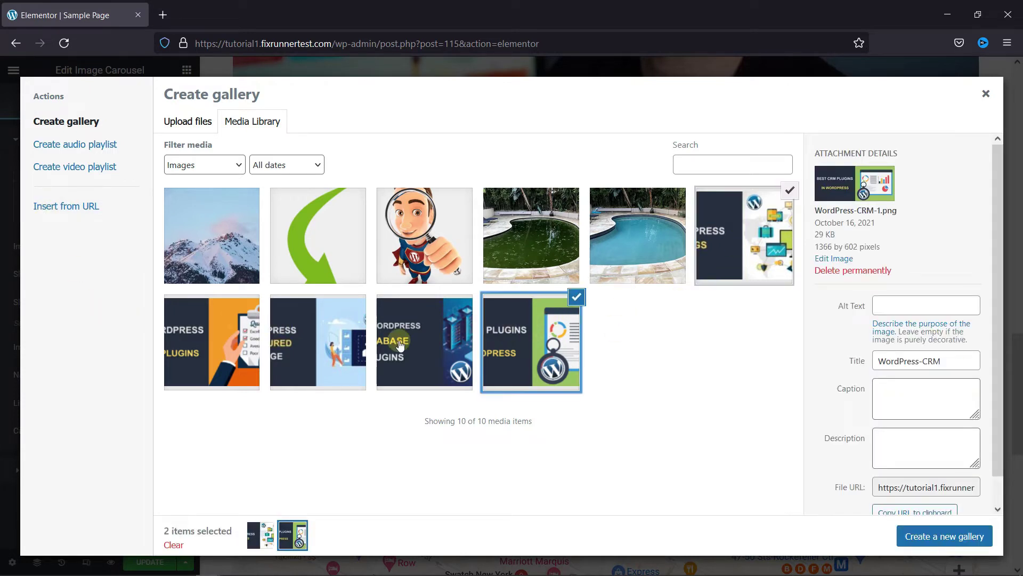
pyautogui.click(400, 341)
pyautogui.click(322, 350)
pyautogui.click(217, 350)
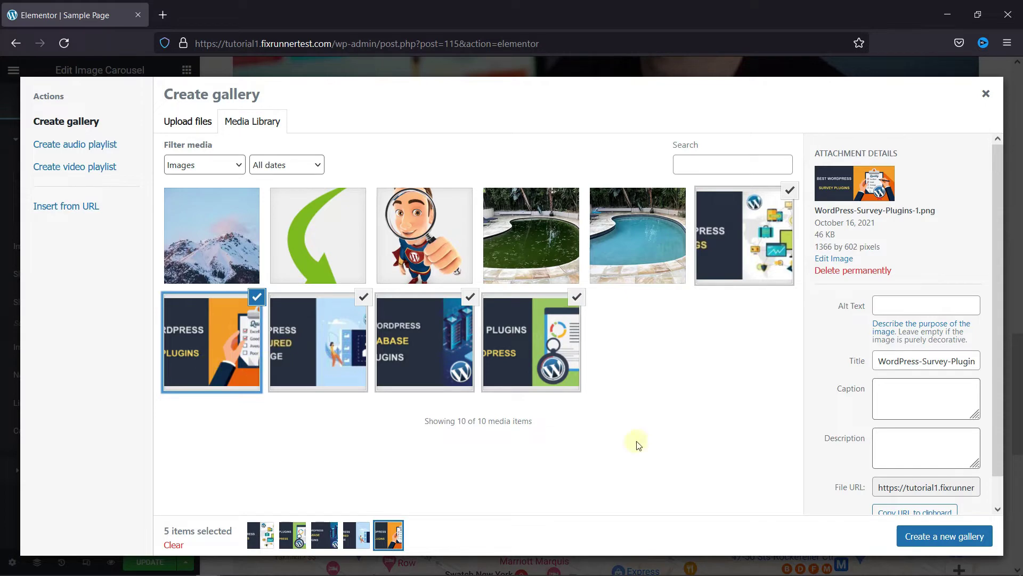
pyautogui.click(918, 540)
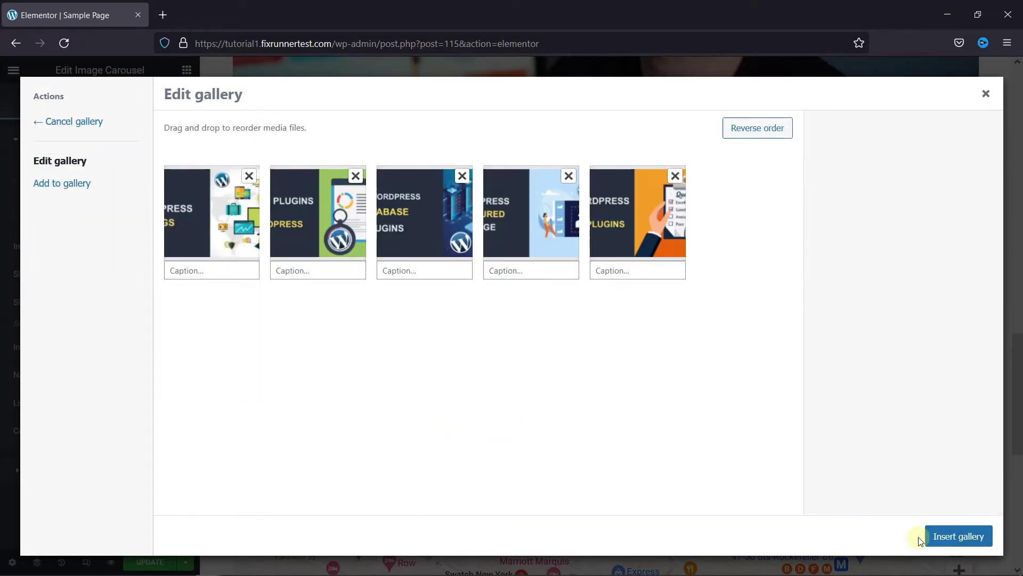
pyautogui.click(967, 538)
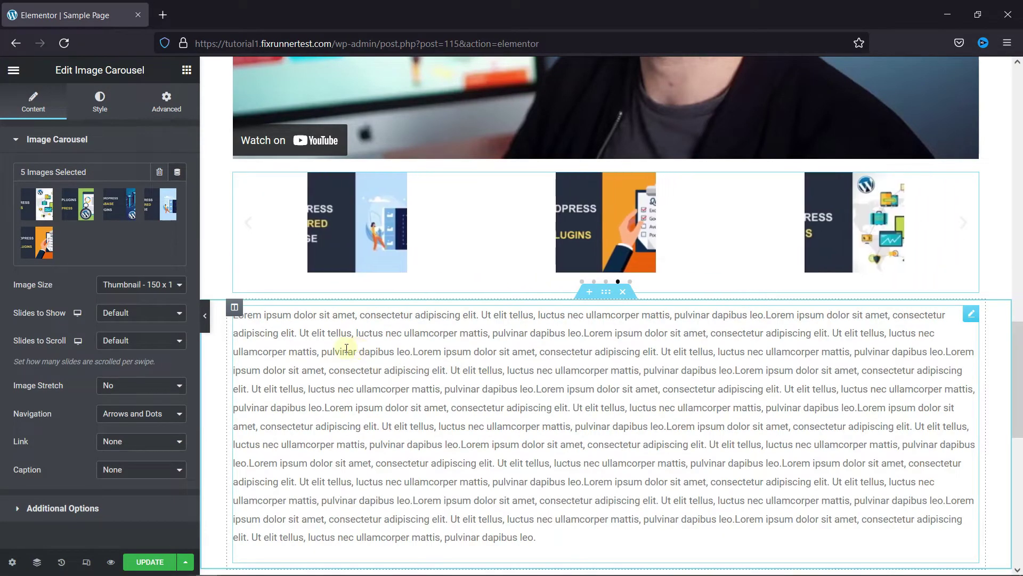
# - Set Image Size to Full and Slides to Show to 2, leaving Slides to Scroll on Default
pyautogui.click(130, 286)
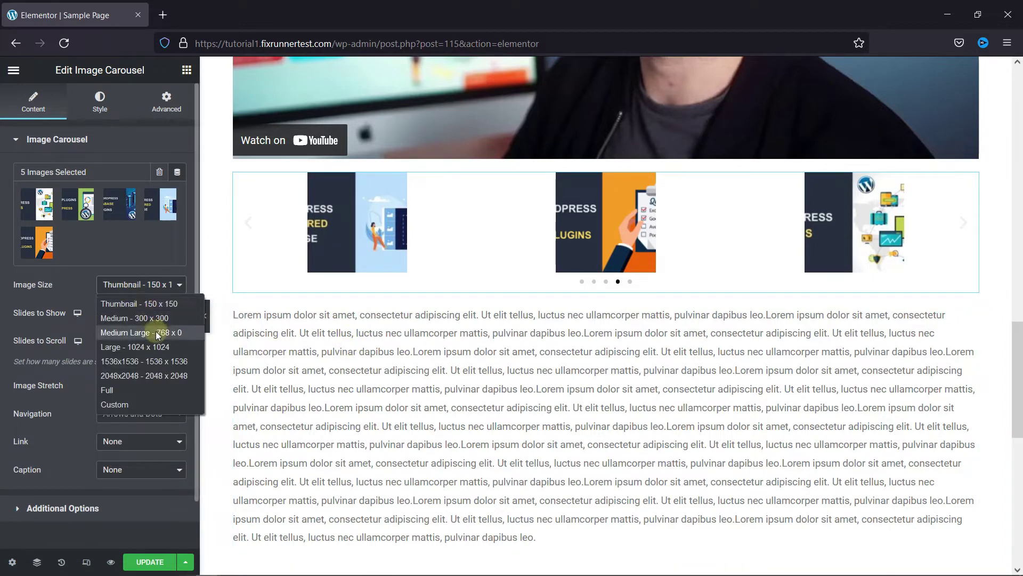
pyautogui.click(149, 395)
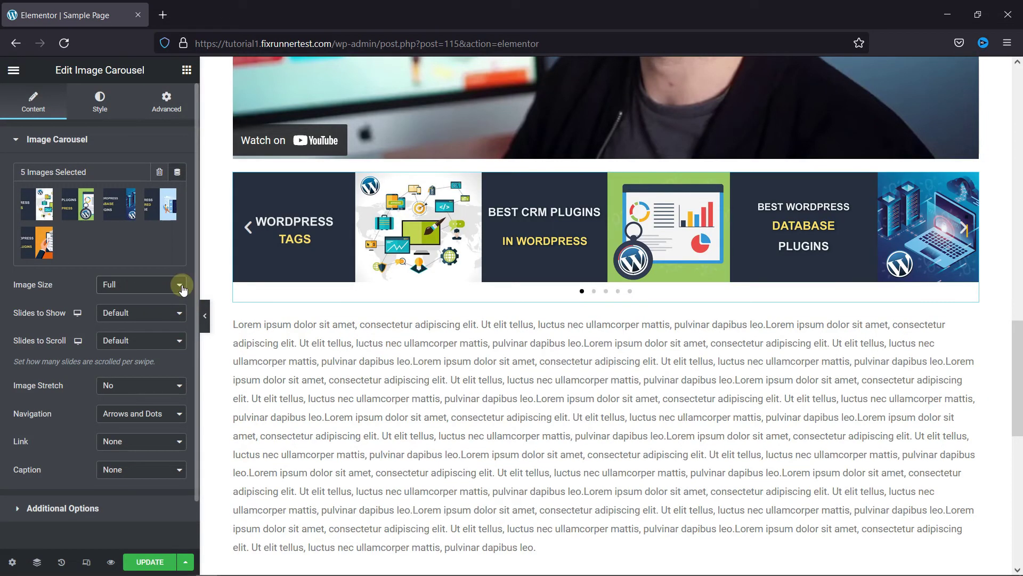
pyautogui.click(150, 317)
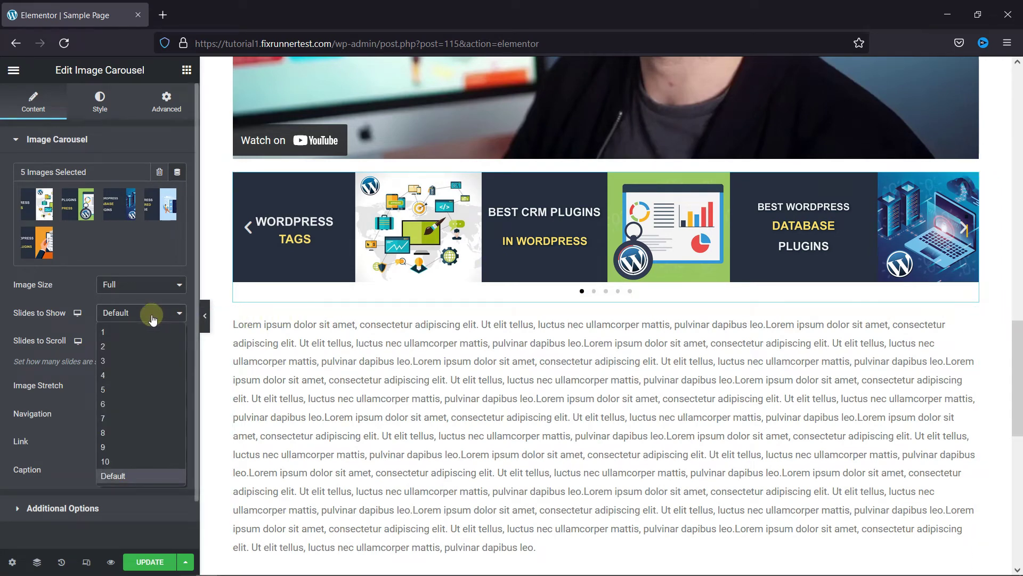
pyautogui.click(156, 347)
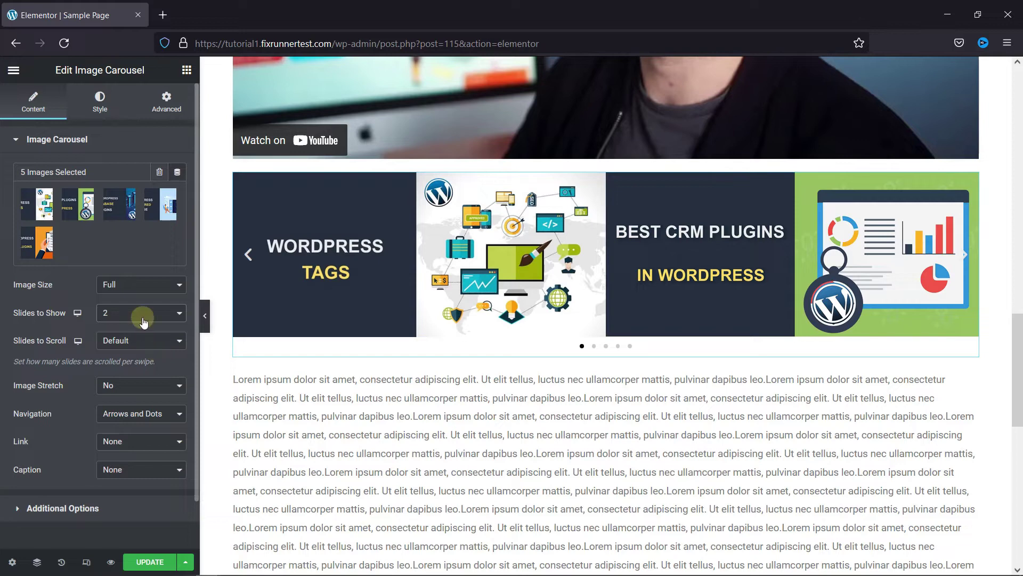
pyautogui.click(155, 339)
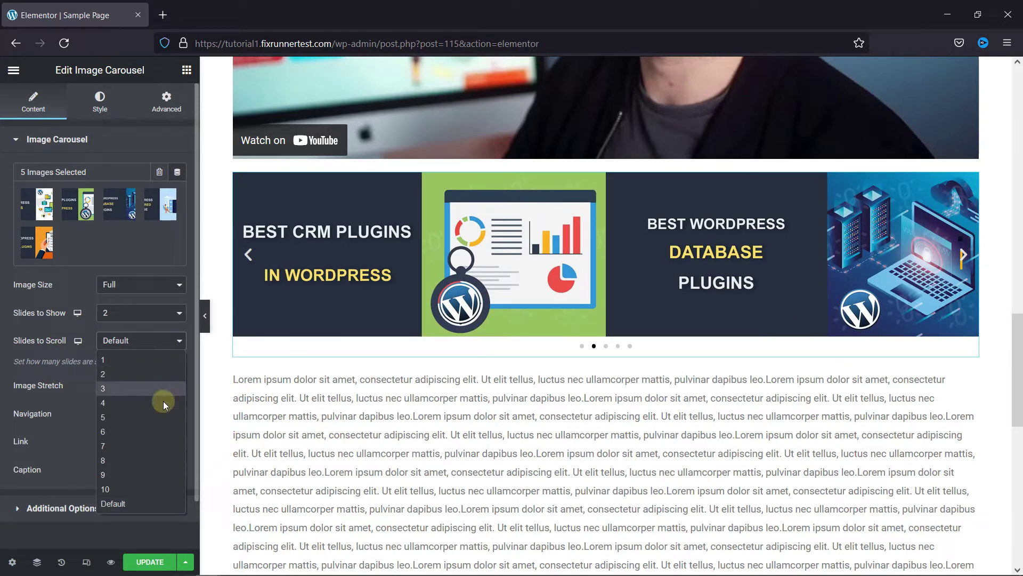
pyautogui.click(169, 339)
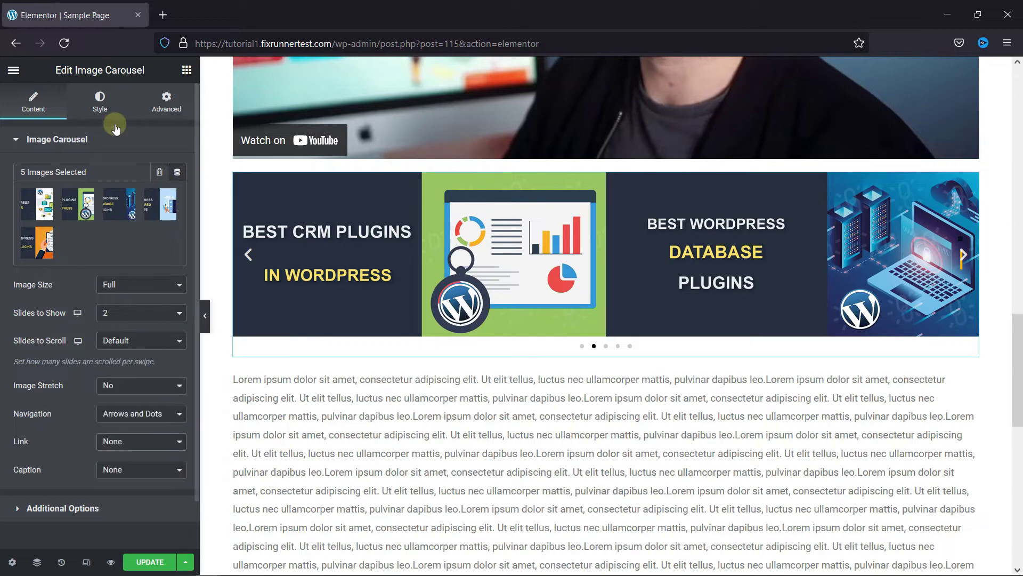
# - Place the navigation arrows outside the slides at size 25 in the green Accent colour
pyautogui.click(90, 108)
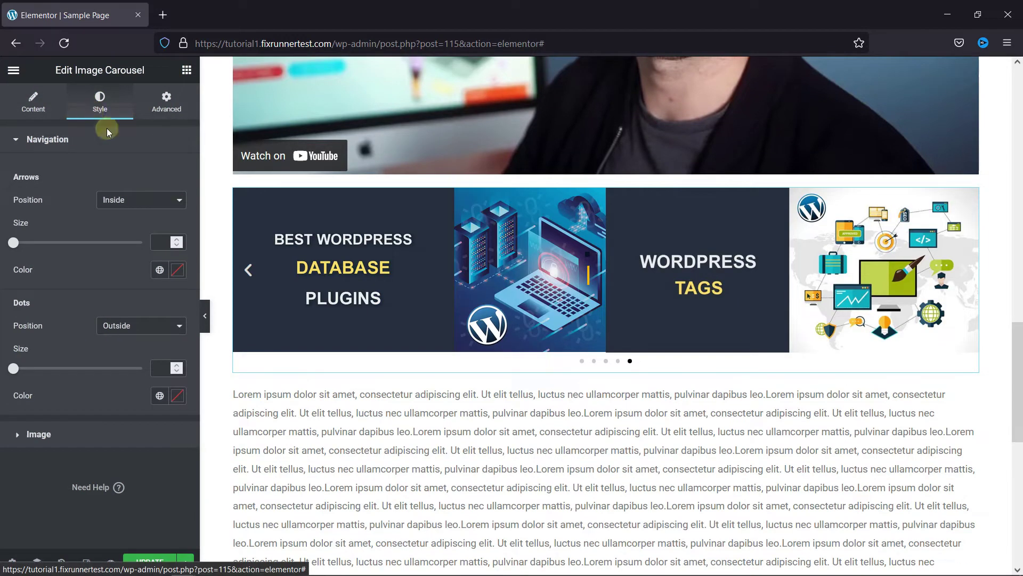
pyautogui.click(165, 201)
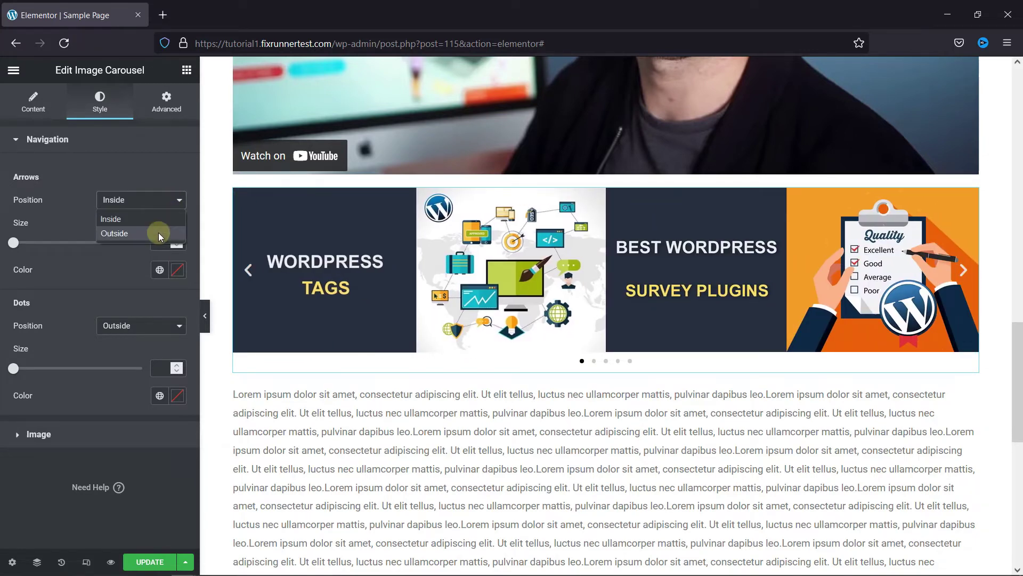
pyautogui.click(158, 233)
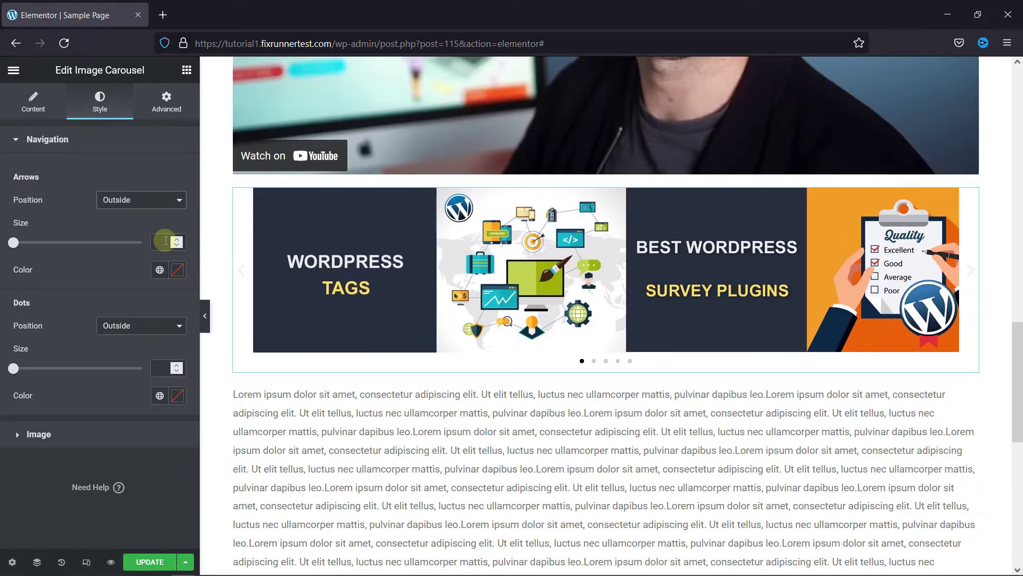
pyautogui.click(24, 241)
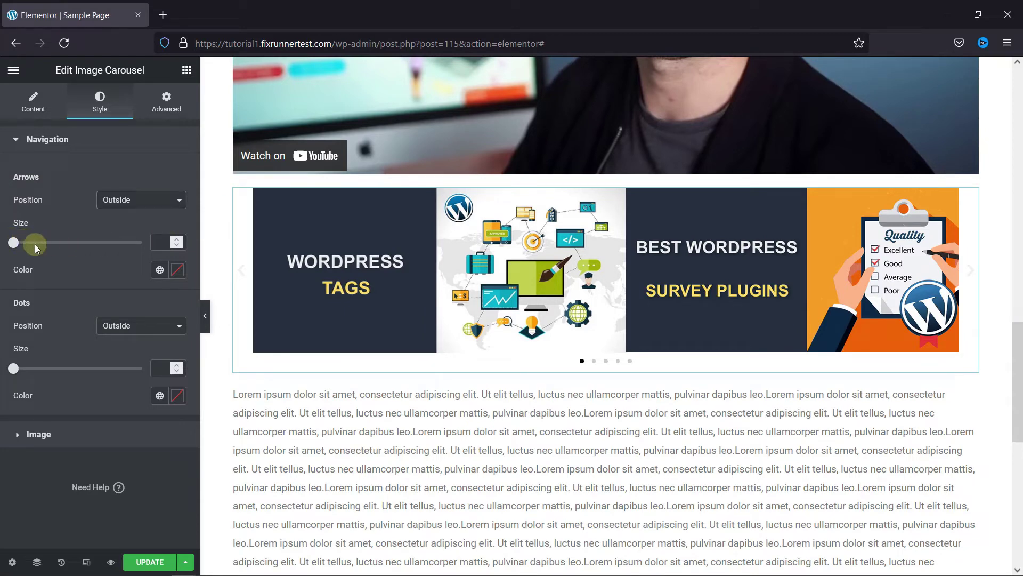
pyautogui.moveTo(13, 242)
pyautogui.mouseDown()
pyautogui.moveTo(57, 249)
pyautogui.moveTo(30, 249)
pyautogui.mouseUp()
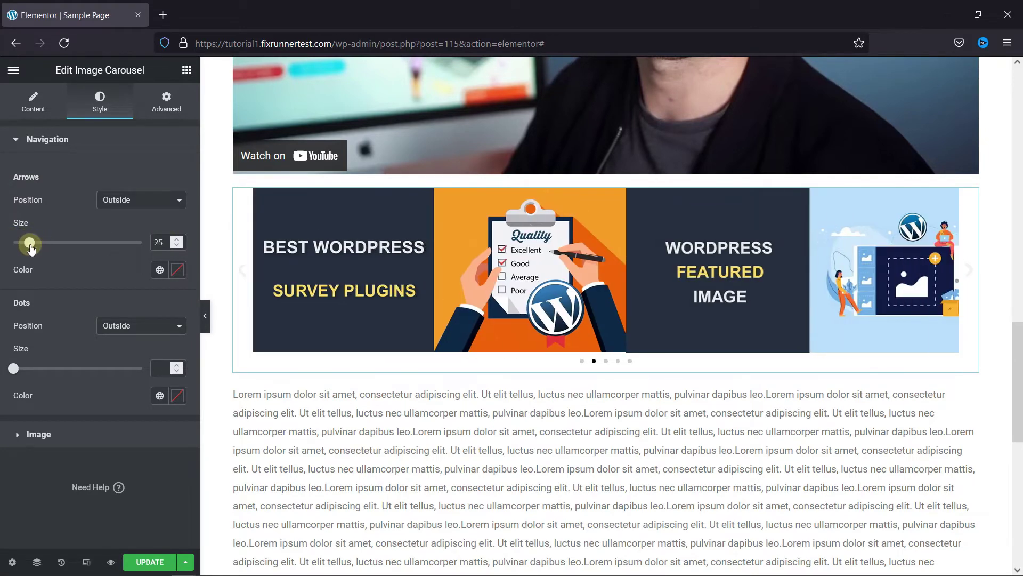
pyautogui.click(160, 270)
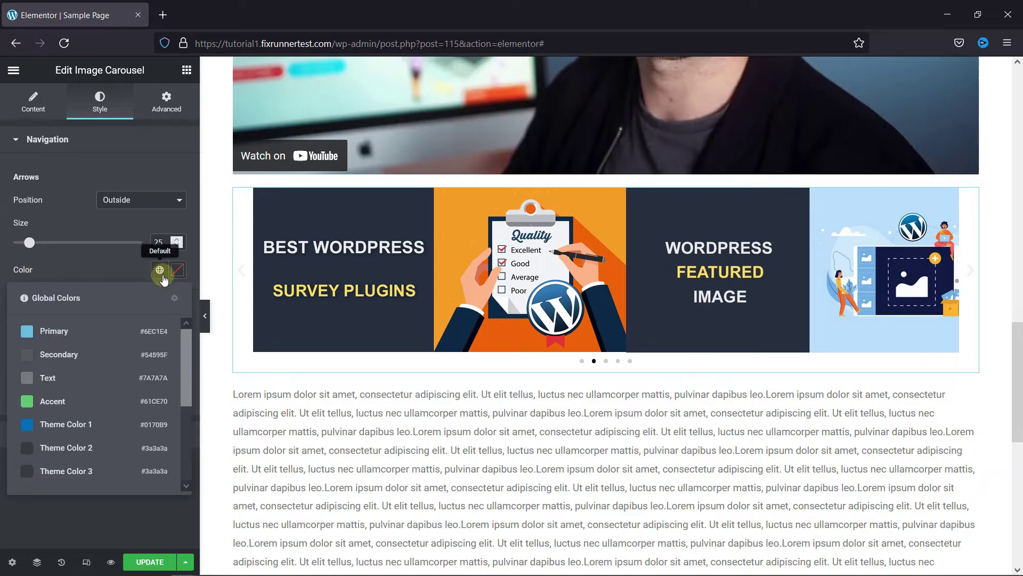
pyautogui.click(91, 397)
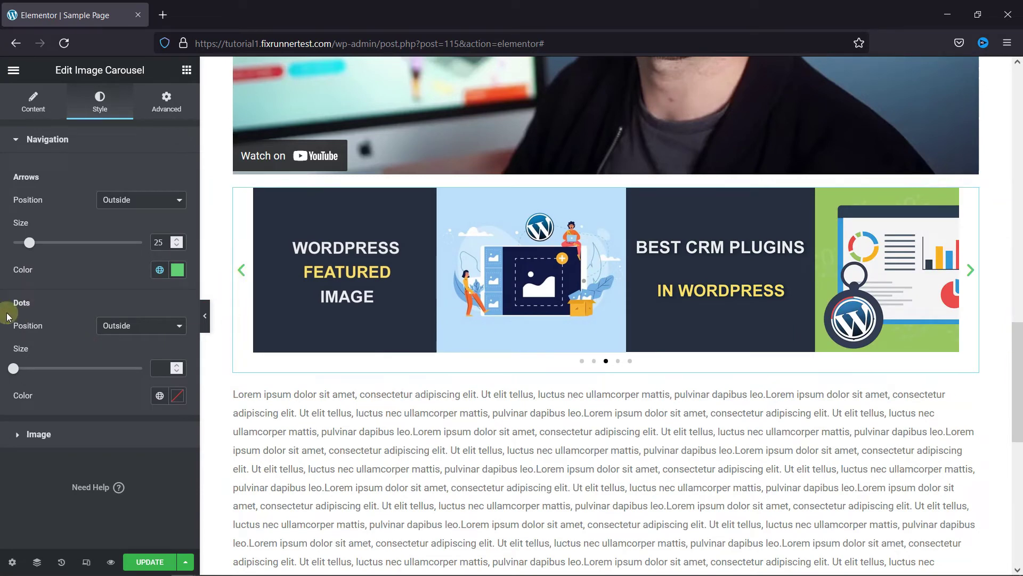
# - Place the dots outside the slides at size 7 in the green Accent colour
pyautogui.click(130, 327)
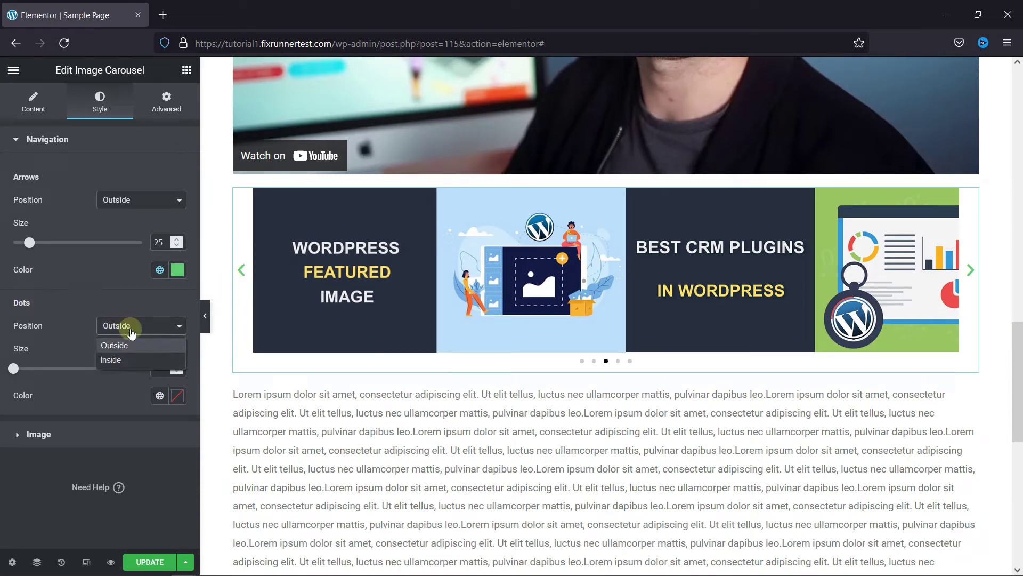
pyautogui.click(127, 359)
pyautogui.click(148, 326)
pyautogui.click(142, 344)
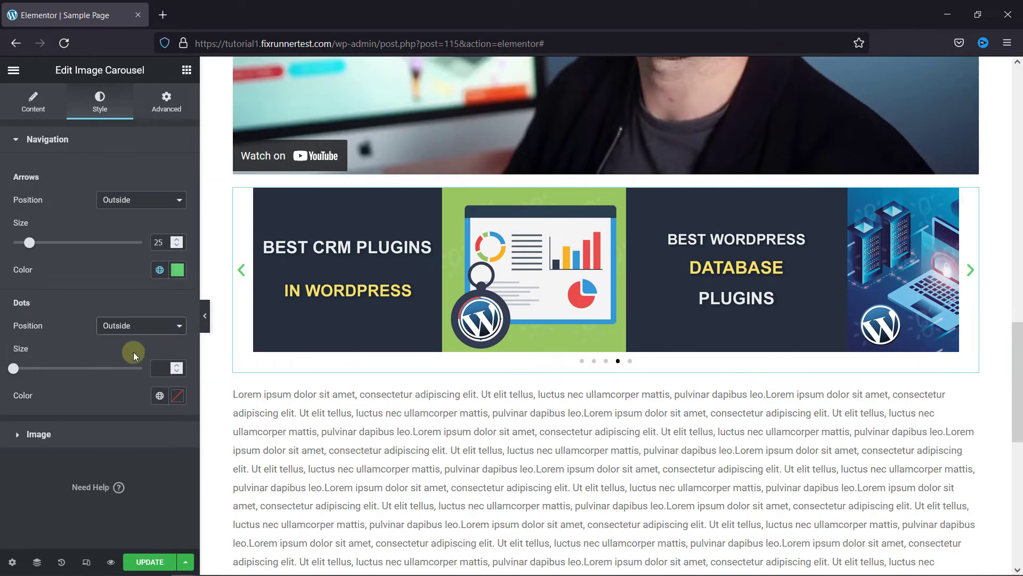
pyautogui.moveTo(13, 368); pyautogui.dragTo(57, 375)
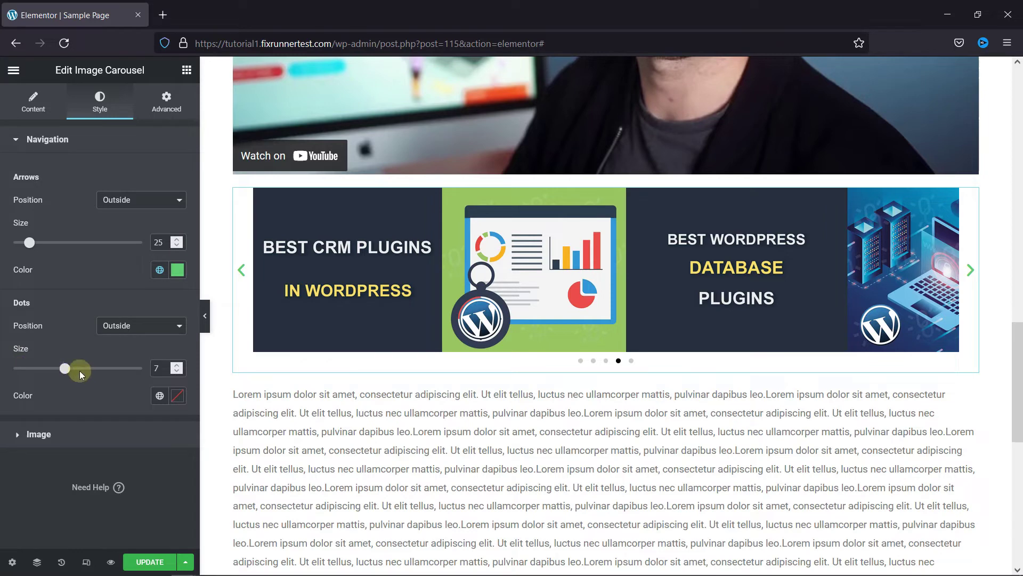
pyautogui.click(166, 395)
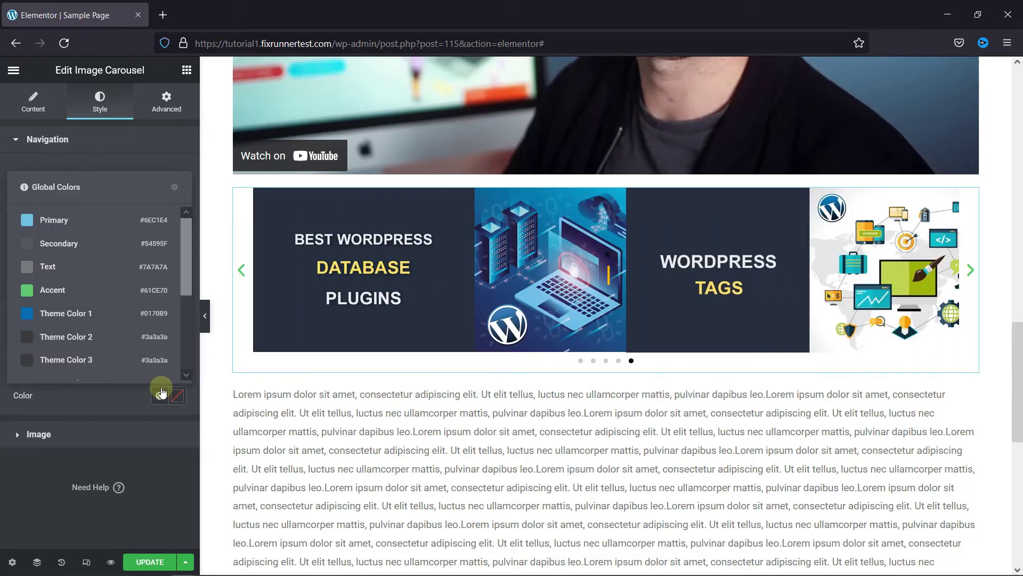
pyautogui.click(109, 290)
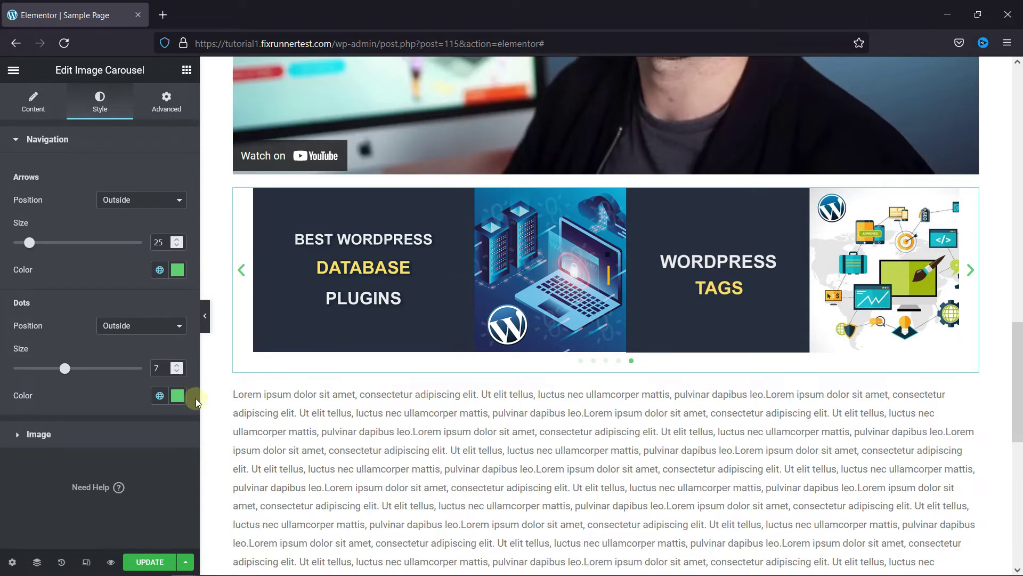
# - In Image style, set Spacing to Custom 36 and Border Type to Double
pyautogui.click(28, 435)
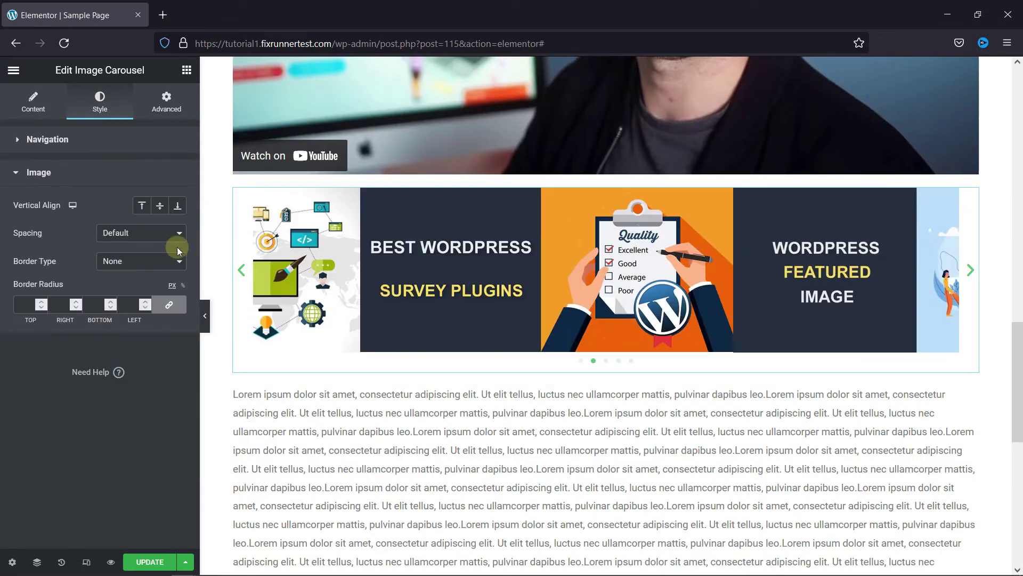
pyautogui.click(160, 243)
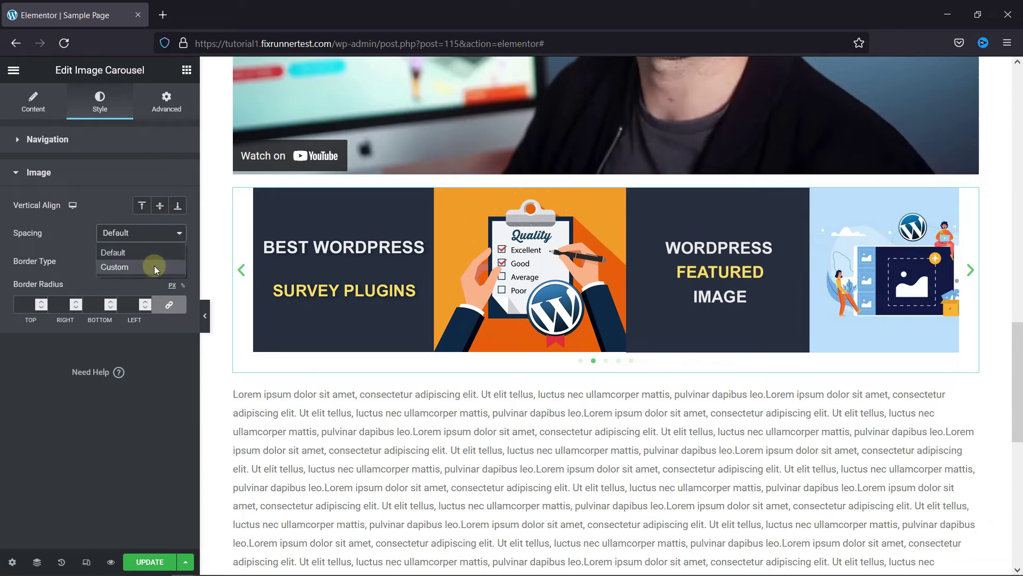
pyautogui.click(154, 266)
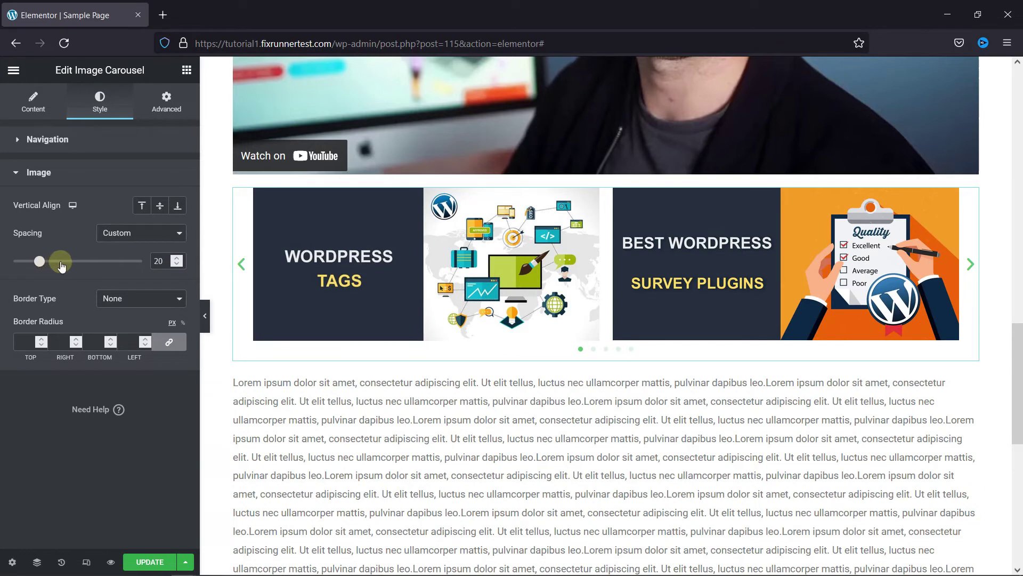
pyautogui.click(61, 262)
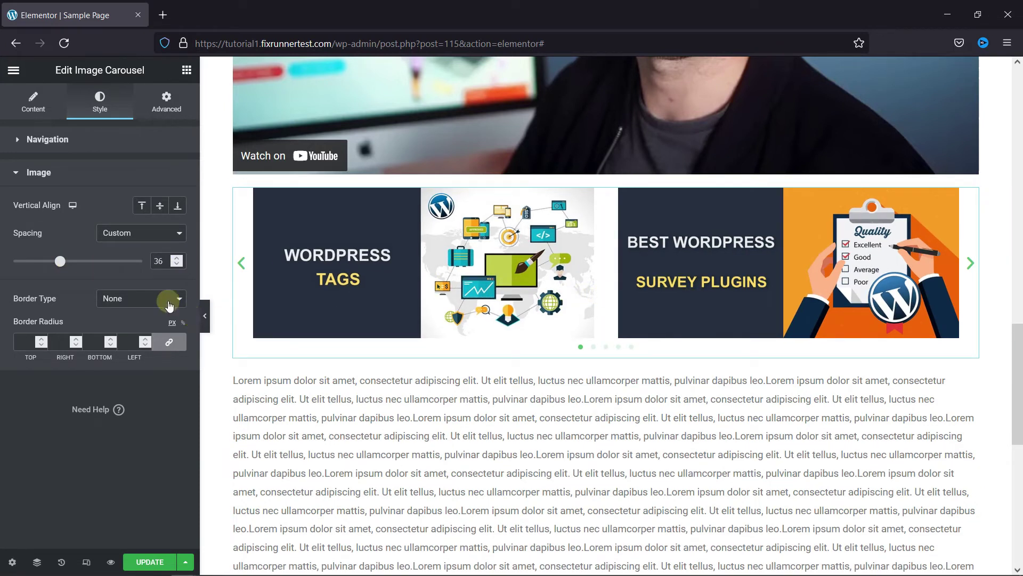
pyautogui.click(169, 304)
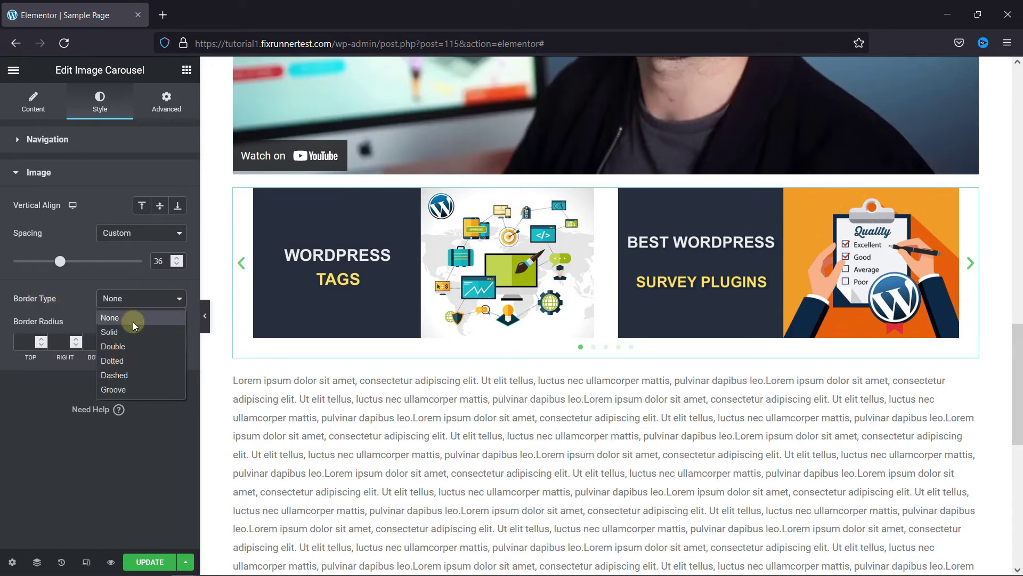
pyautogui.click(135, 345)
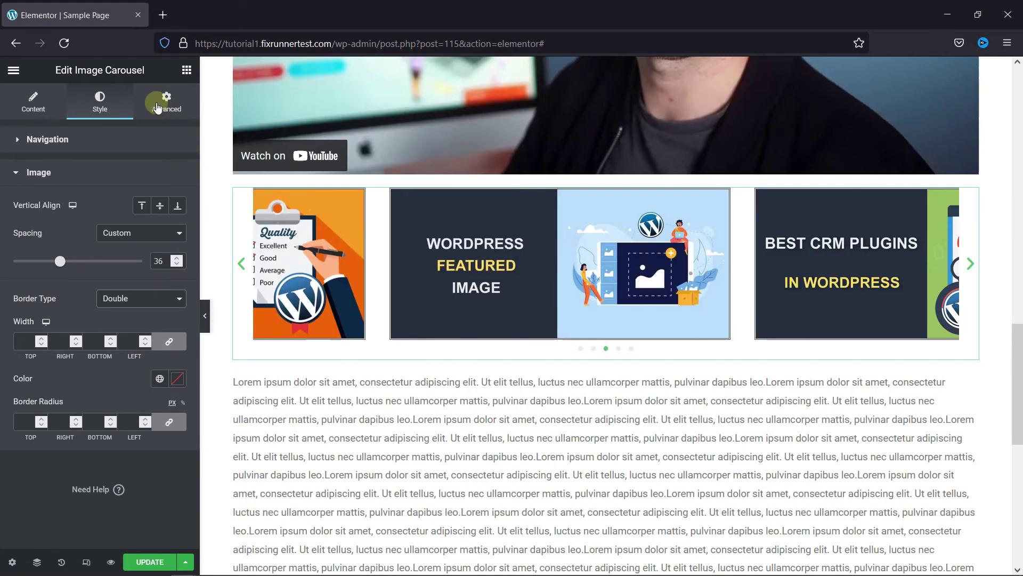
# - Enter 50 in the linked Margin fields and choose Fade In as the Entrance Animation
pyautogui.click(157, 107)
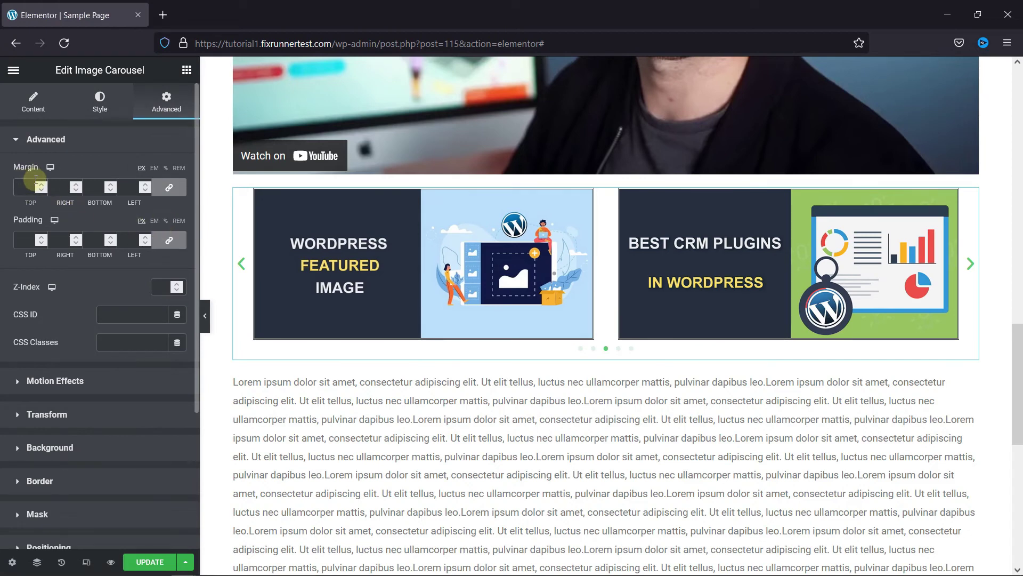
pyautogui.write('50')
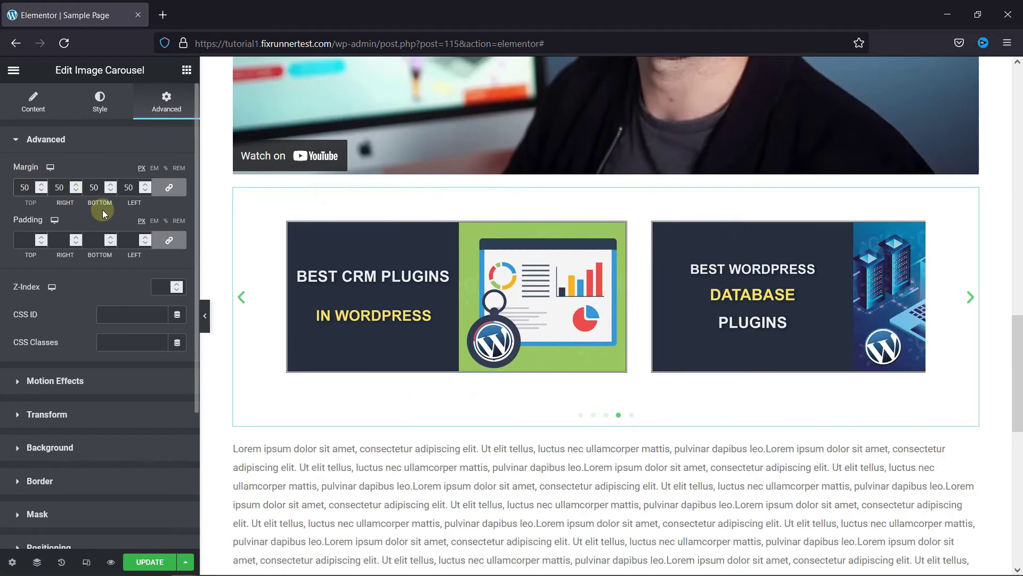
pyautogui.click(133, 381)
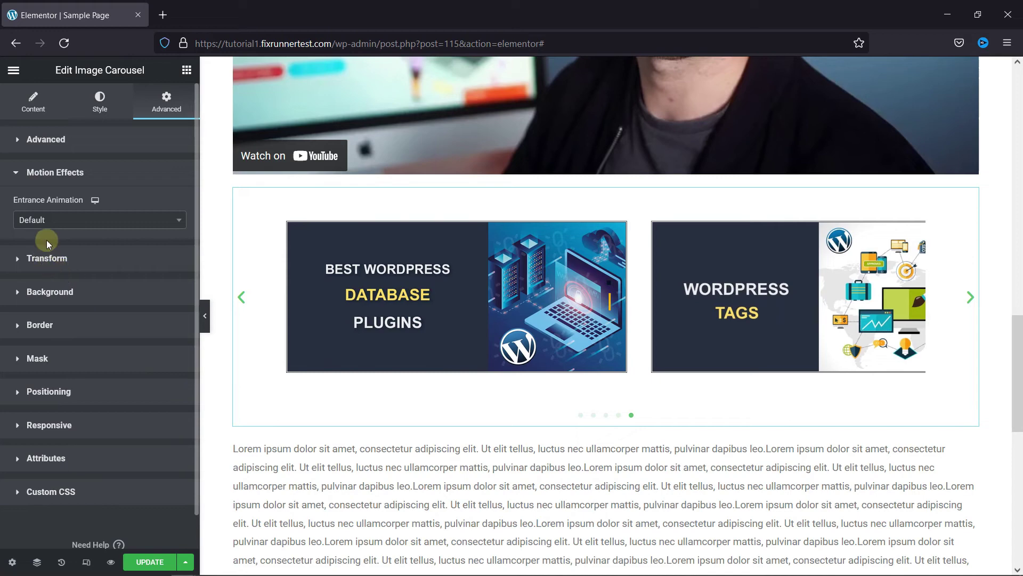
pyautogui.click(59, 224)
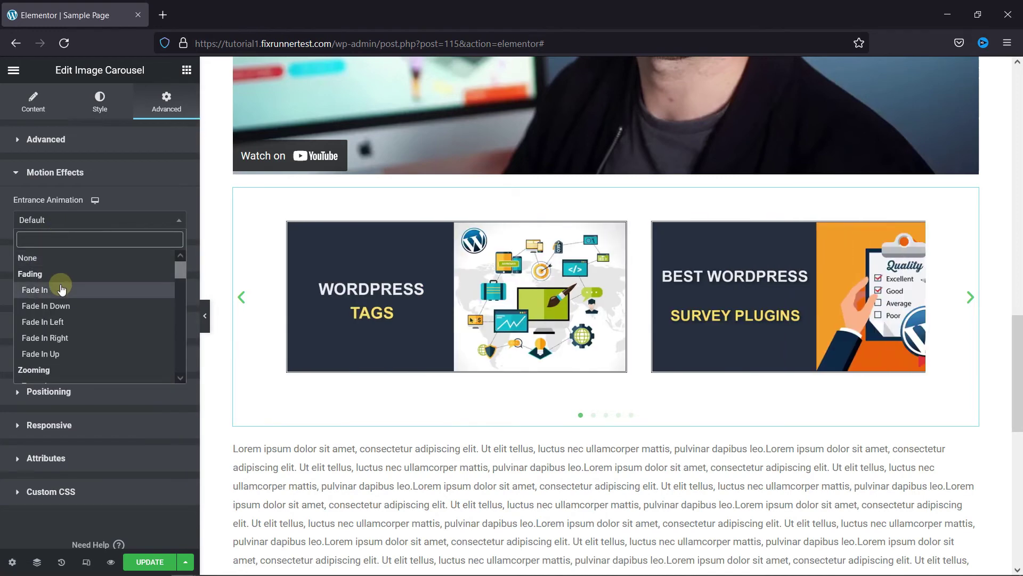
pyautogui.click(61, 288)
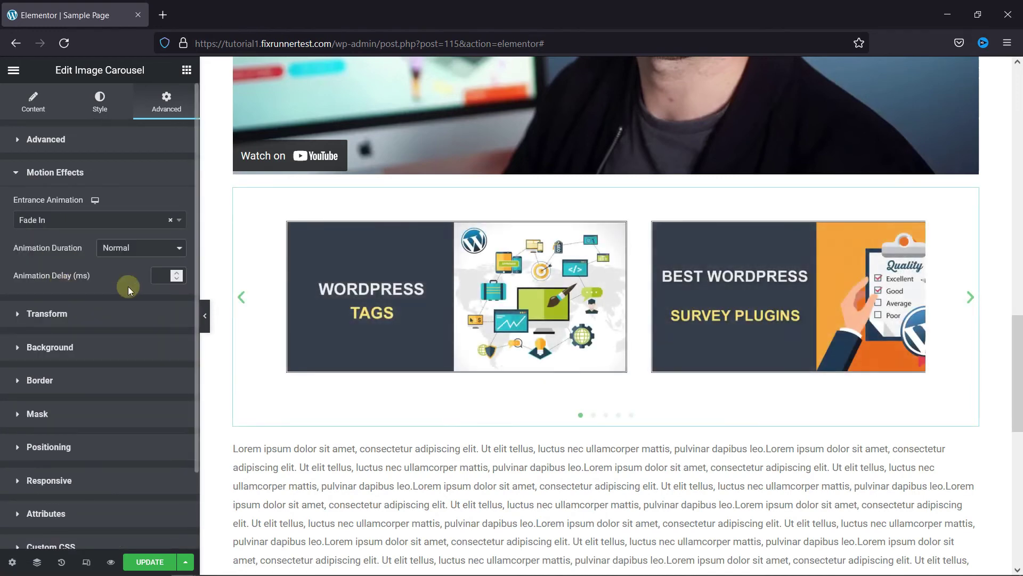